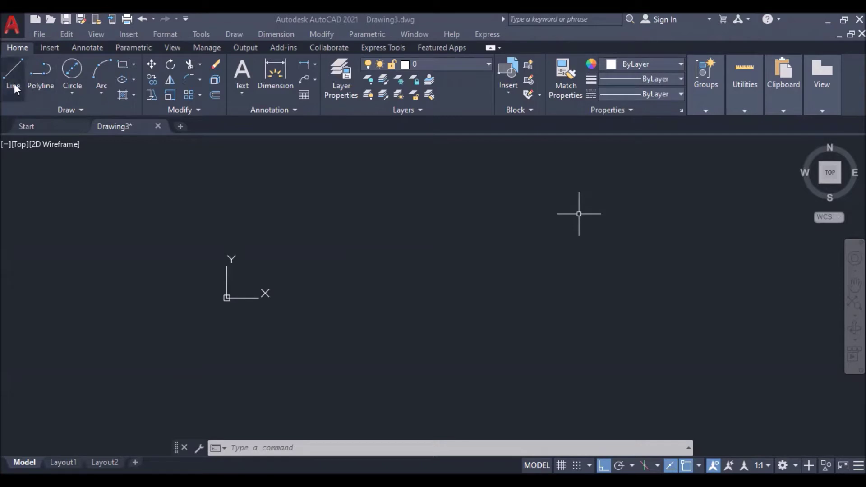
- Start a line at the origin and draw the first 100-unit horizontal step
{"action": "type", "text": "l"}
{"action": "key", "text": "Return"}
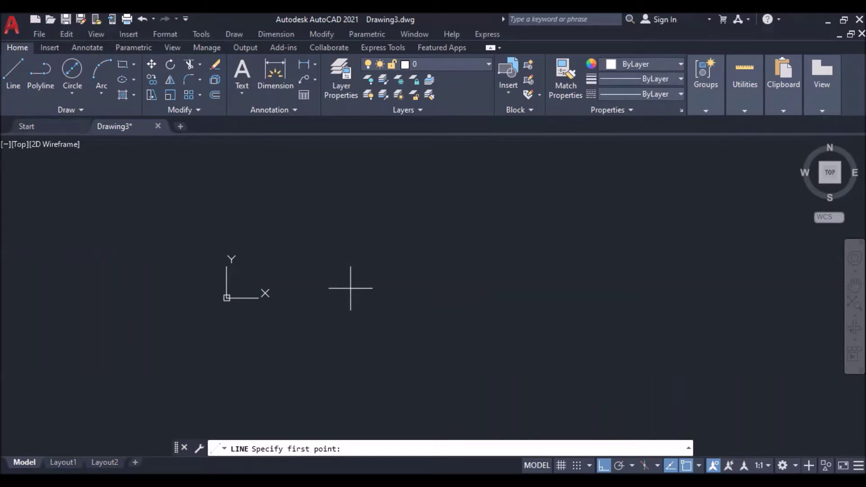
{"action": "left_click", "coordinate": [350, 288]}
{"action": "type", "text": "100"}
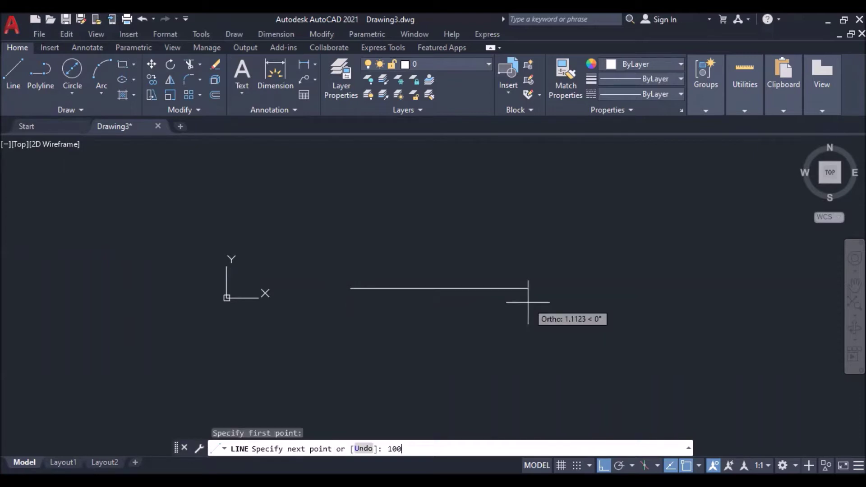
{"action": "key", "text": "Return"}
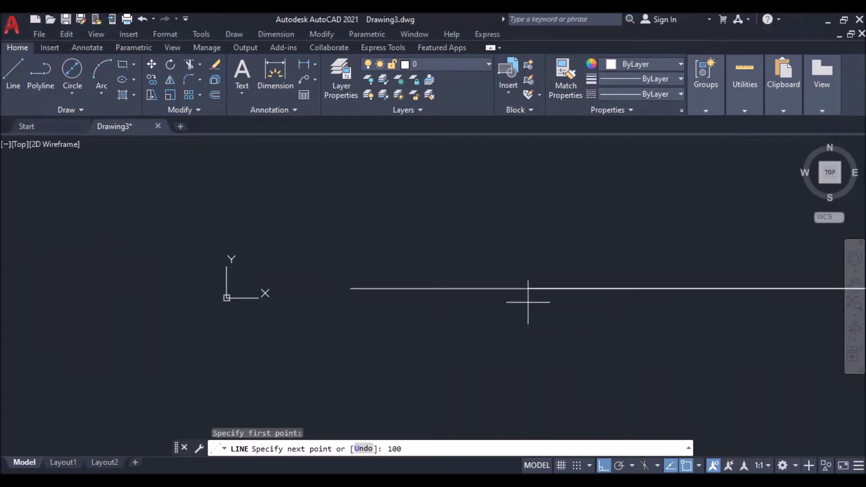
{"action": "scroll", "coordinate": [500, 290], "scroll_direction": "down", "scroll_amount": 3}
{"action": "middle_click_drag", "start_coordinate": [499, 290], "coordinate": [615, 310]}
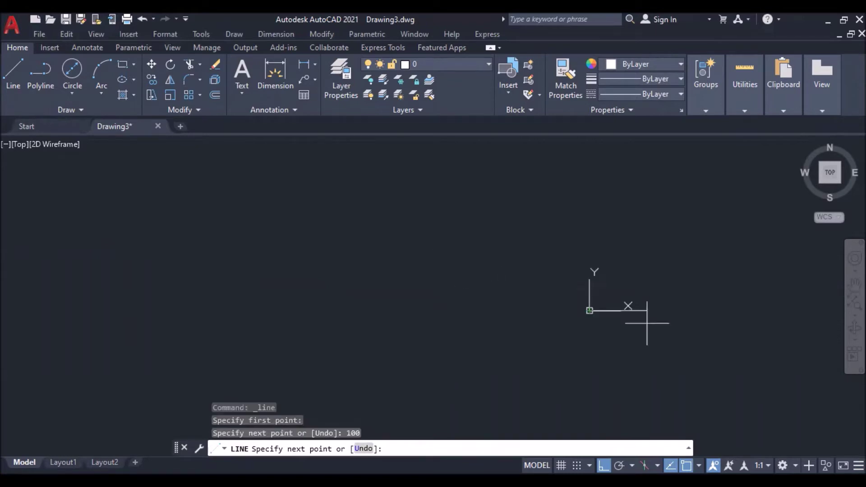
- Add the remaining 100-unit vertical, horizontal and vertical steps to finish the staircase
{"action": "type", "text": "100"}
{"action": "key", "text": "Return"}
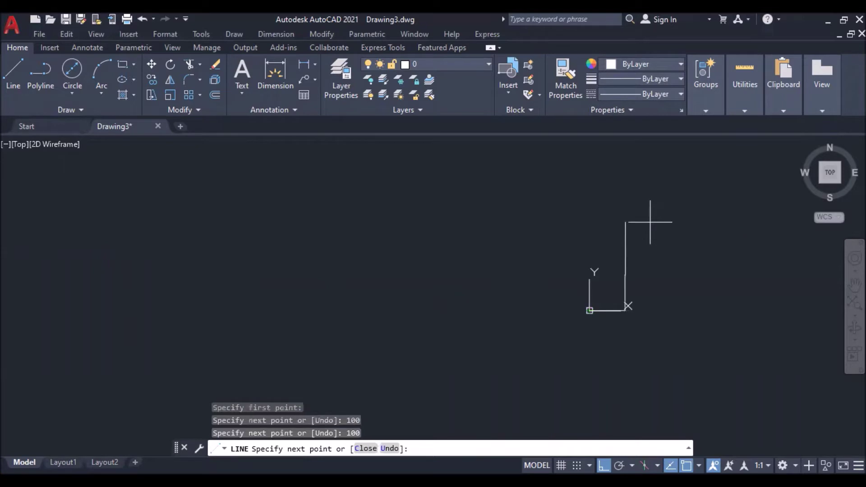
{"action": "type", "text": "100"}
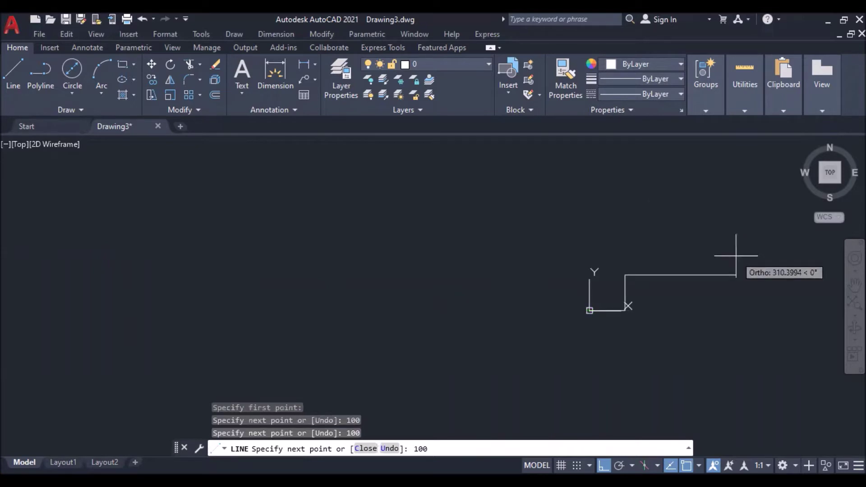
{"action": "key", "text": "Return"}
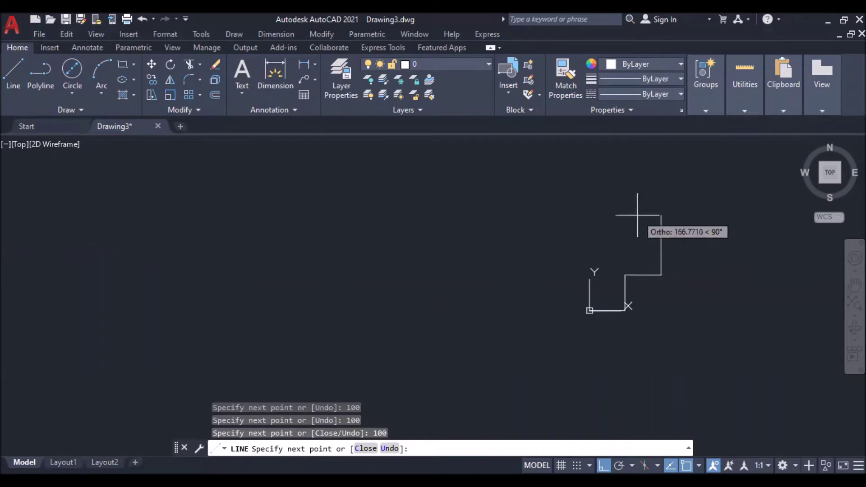
{"action": "type", "text": "100"}
{"action": "key", "text": "Return"}
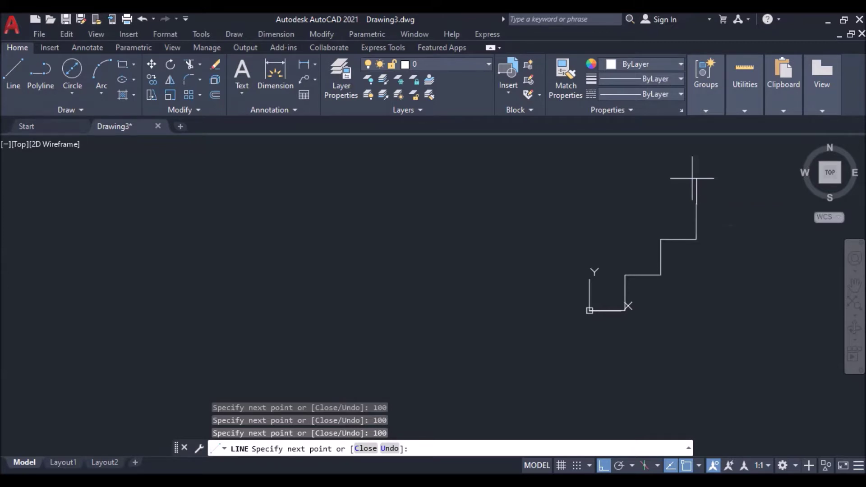
{"action": "key", "text": "Return"}
- Draw the vertical left side from the origin corner up to the top edge
{"action": "left_click", "coordinate": [13, 67]}
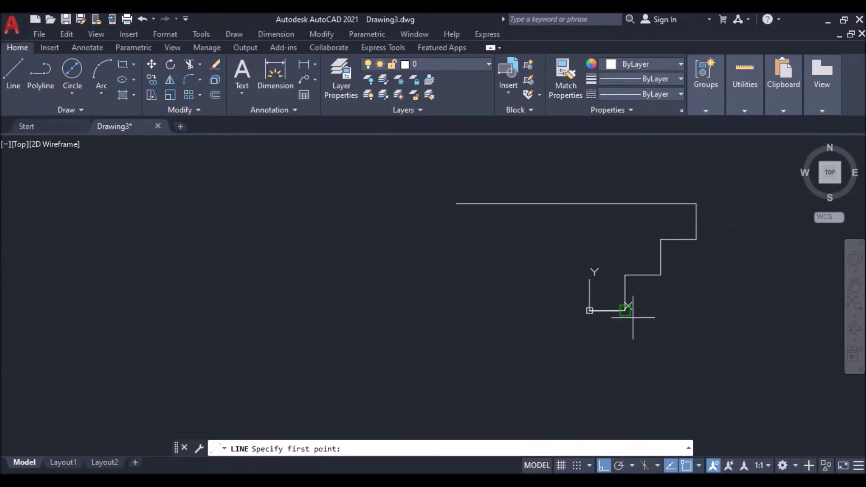
{"action": "left_click", "coordinate": [589, 310]}
{"action": "left_click", "coordinate": [590, 204]}
{"action": "key", "text": "Return"}
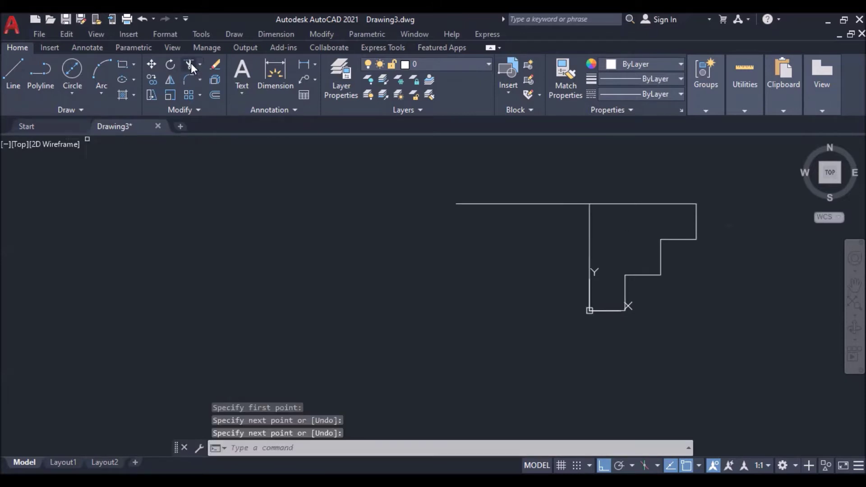
- Trim off the top line's overhang past the left side with TR
{"action": "type", "text": "tr"}
{"action": "key", "text": "Return"}
{"action": "left_click", "coordinate": [550, 204]}
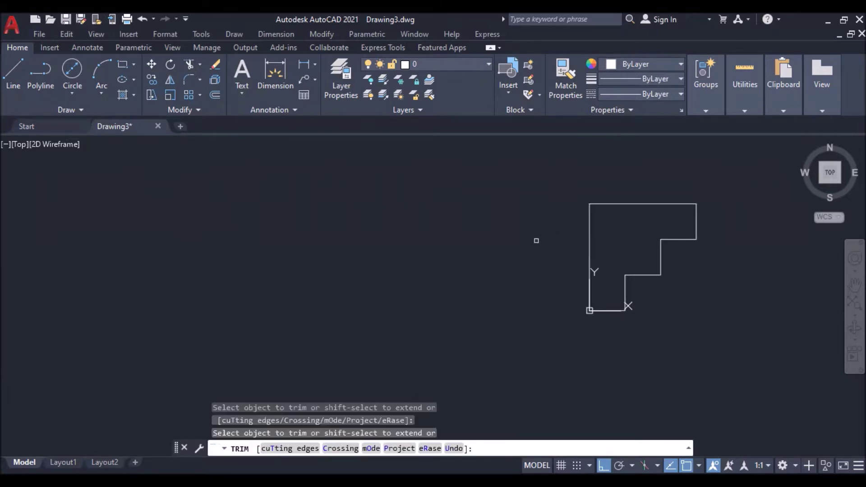
{"action": "scroll", "coordinate": [534, 241], "scroll_direction": "down", "scroll_amount": 3}
{"action": "scroll", "coordinate": [607, 186], "scroll_direction": "up", "scroll_amount": 5}
{"action": "scroll", "coordinate": [606, 186], "scroll_direction": "down", "scroll_amount": 5}
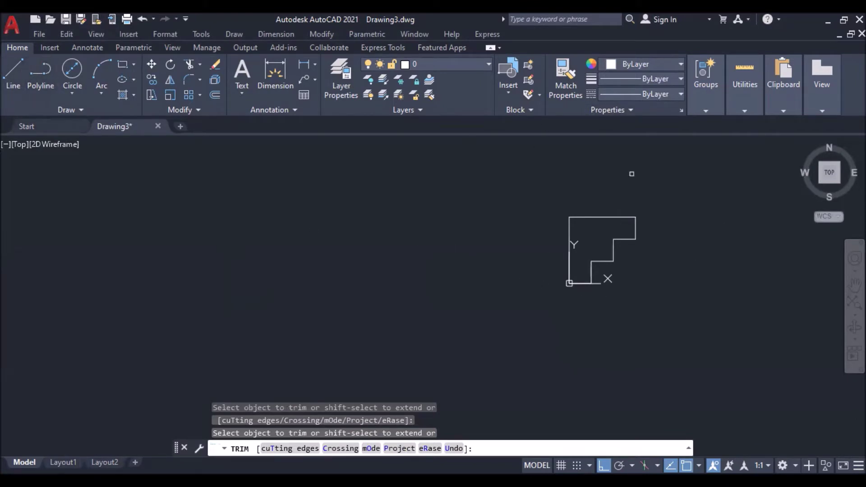
{"action": "scroll", "coordinate": [603, 191], "scroll_direction": "up", "scroll_amount": 4}
{"action": "scroll", "coordinate": [603, 185], "scroll_direction": "down", "scroll_amount": 2}
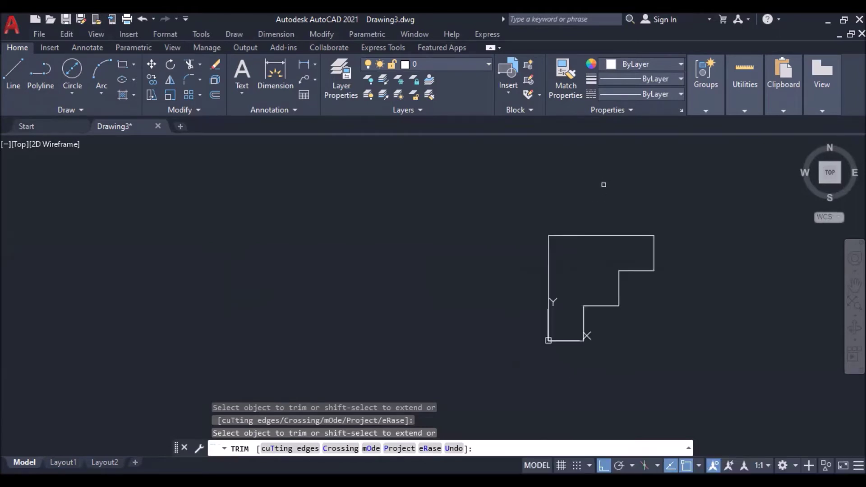
- Offset the profile's top edge 150 units upward
{"action": "key", "text": "Escape"}
{"action": "type", "text": "o"}
{"action": "key", "text": "space"}
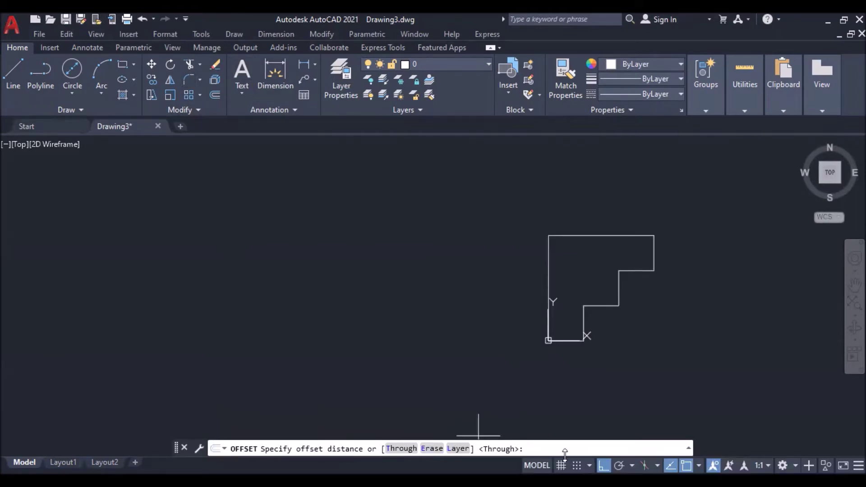
{"action": "type", "text": "150"}
{"action": "key", "text": "Return"}
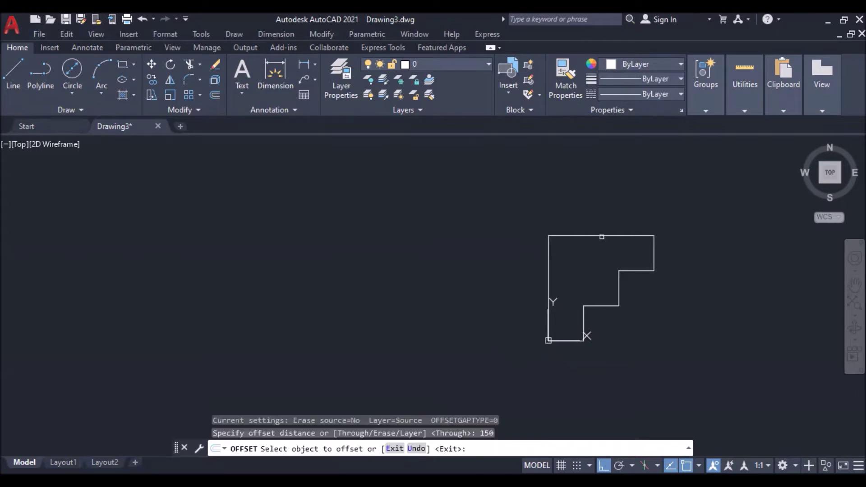
{"action": "left_click", "coordinate": [601, 237]}
{"action": "left_click", "coordinate": [605, 208]}
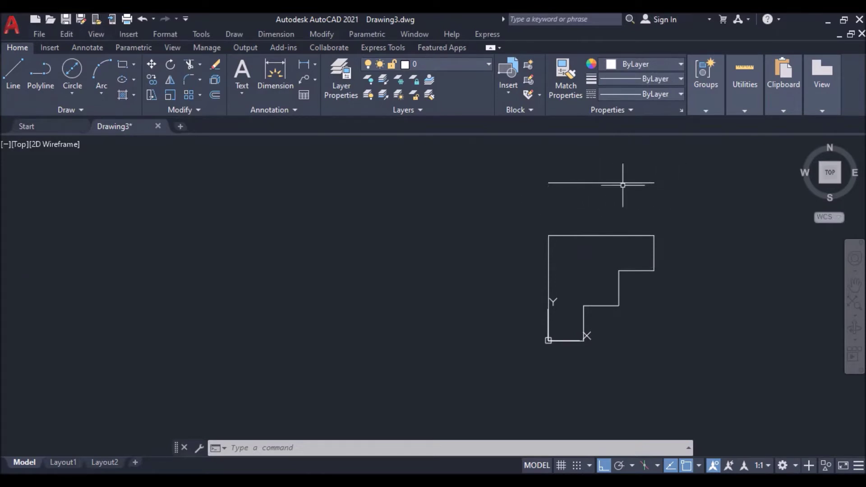
{"action": "mouse_move", "coordinate": [829, 173]}
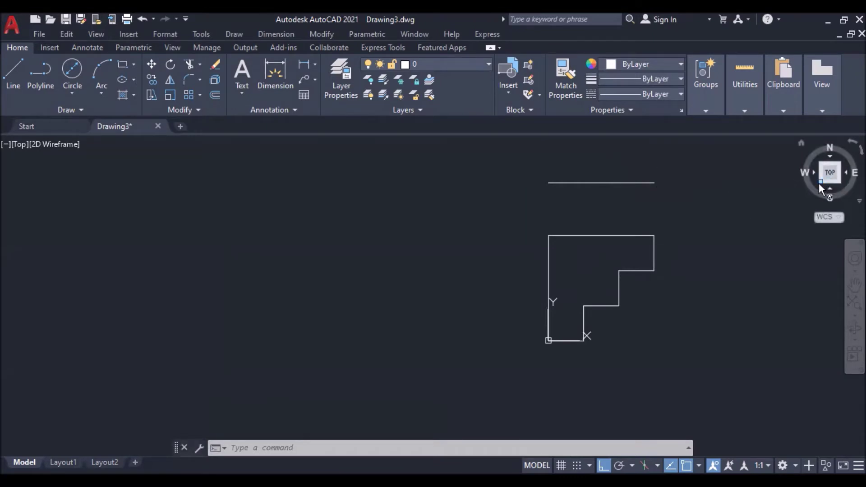
- Switch the view to SW Isometric using the ViewCube
{"action": "left_click", "coordinate": [820, 182]}
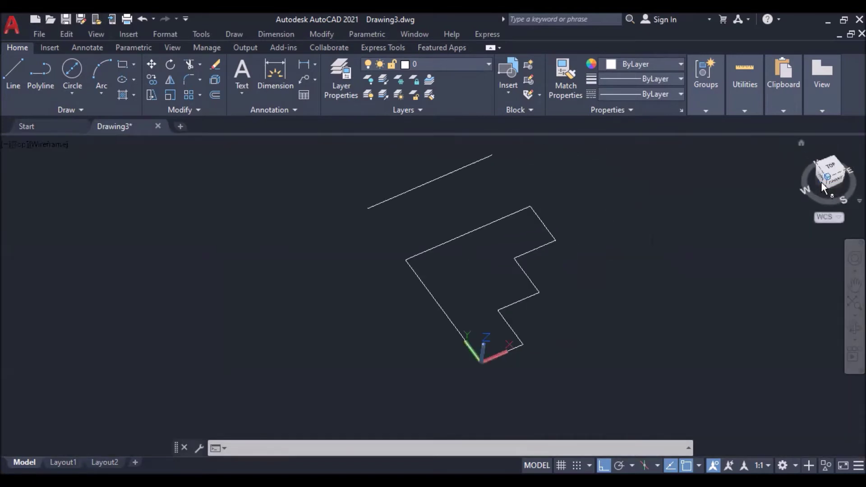
{"action": "scroll", "coordinate": [457, 333], "scroll_direction": "down", "scroll_amount": 2}
{"action": "scroll", "coordinate": [447, 332], "scroll_direction": "up", "scroll_amount": 2}
{"action": "scroll", "coordinate": [441, 320], "scroll_direction": "down", "scroll_amount": 2}
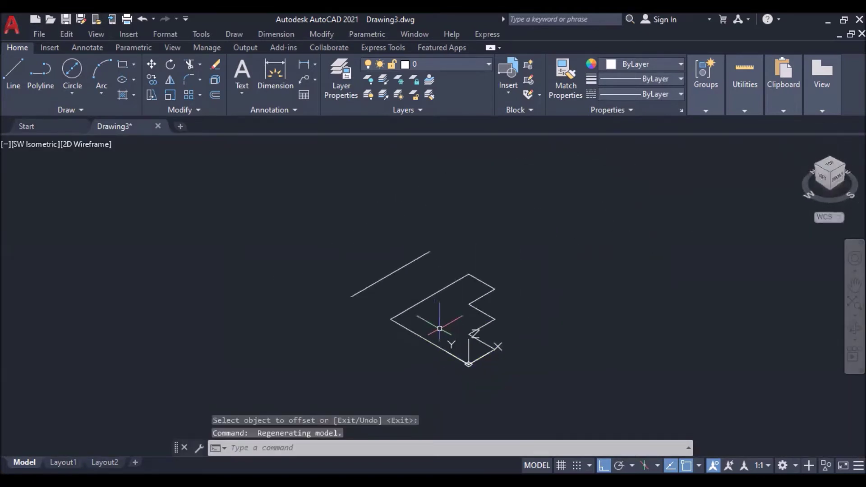
- Bring up the workspace switching list in the status bar
{"action": "left_click", "coordinate": [458, 377]}
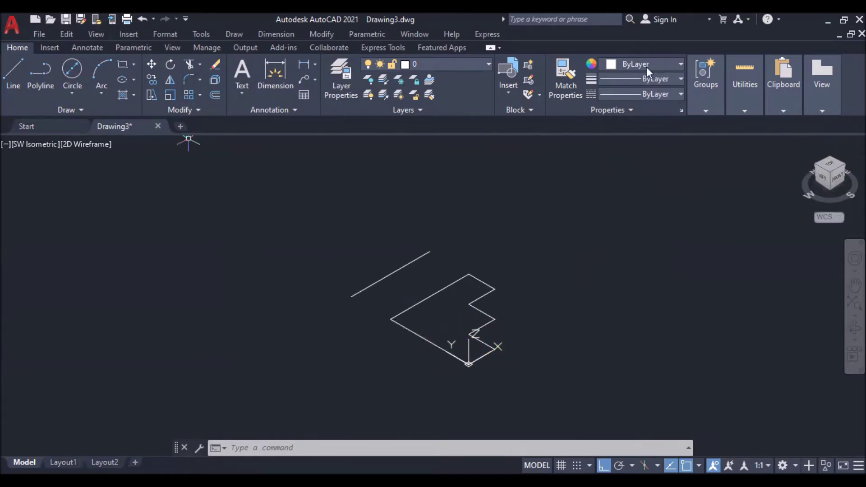
{"action": "left_click", "coordinate": [703, 68]}
{"action": "left_click", "coordinate": [782, 465]}
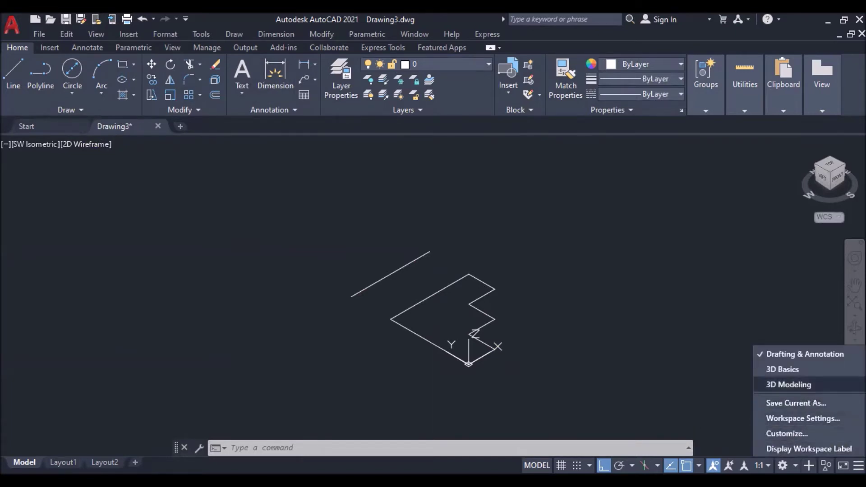
- Choose 3D Modeling from the workspace list
{"action": "left_click", "coordinate": [789, 384]}
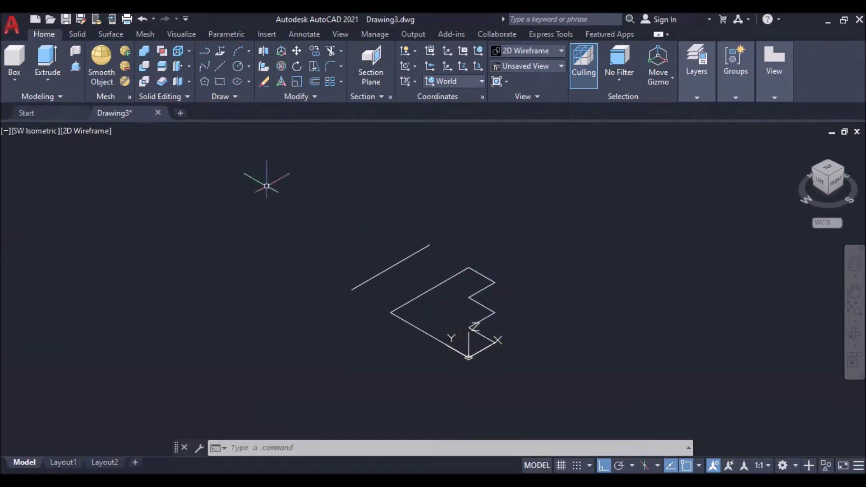
- Create a closed boundary polyline by picking a point inside the stepped outline
{"action": "left_click", "coordinate": [235, 98]}
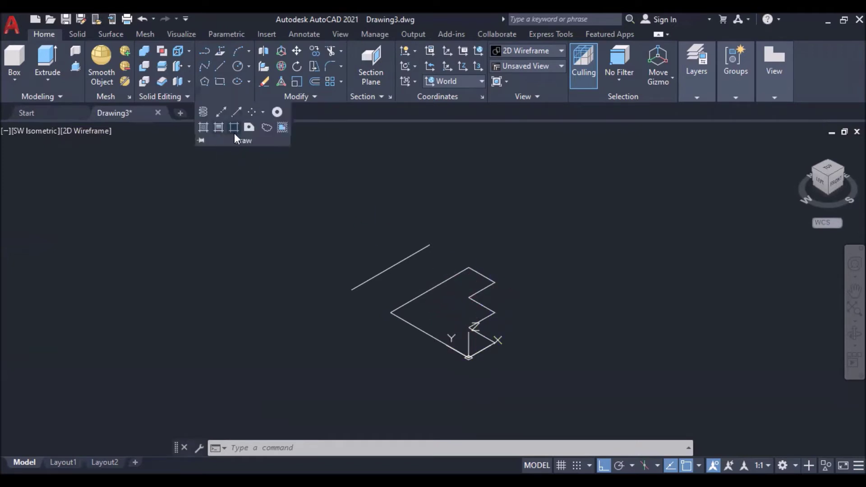
{"action": "left_click", "coordinate": [235, 125]}
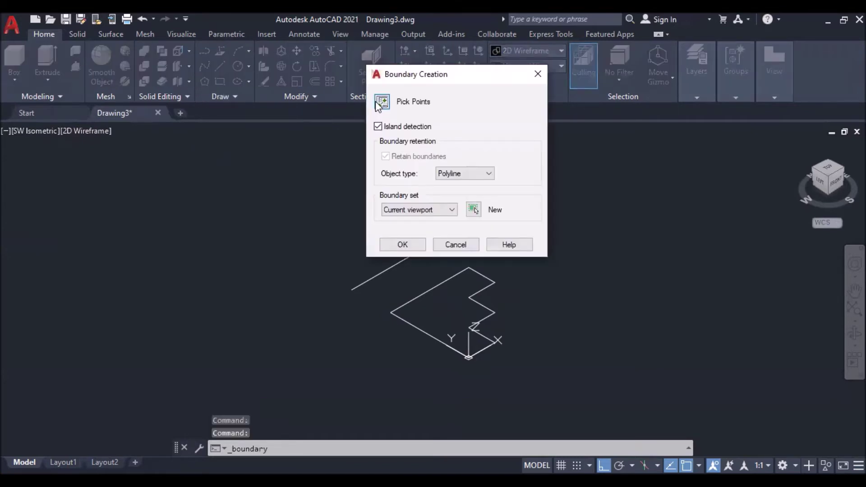
{"action": "left_click", "coordinate": [375, 101]}
{"action": "left_click", "coordinate": [453, 309]}
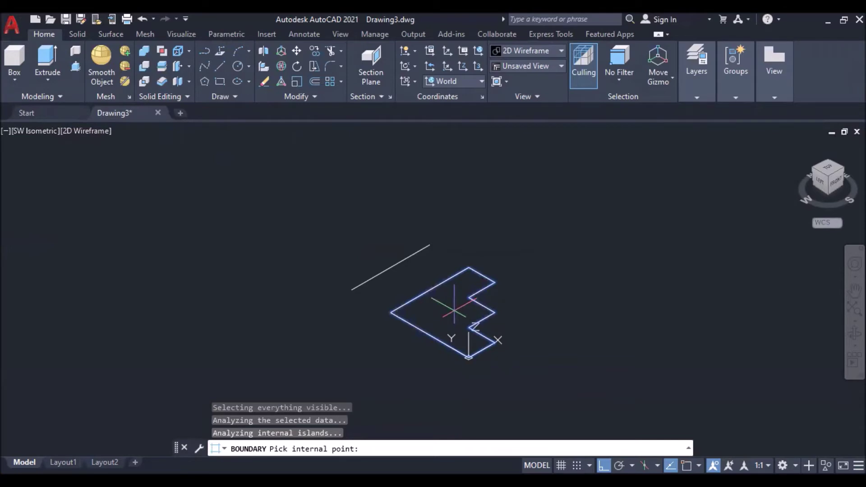
{"action": "key", "text": "Return"}
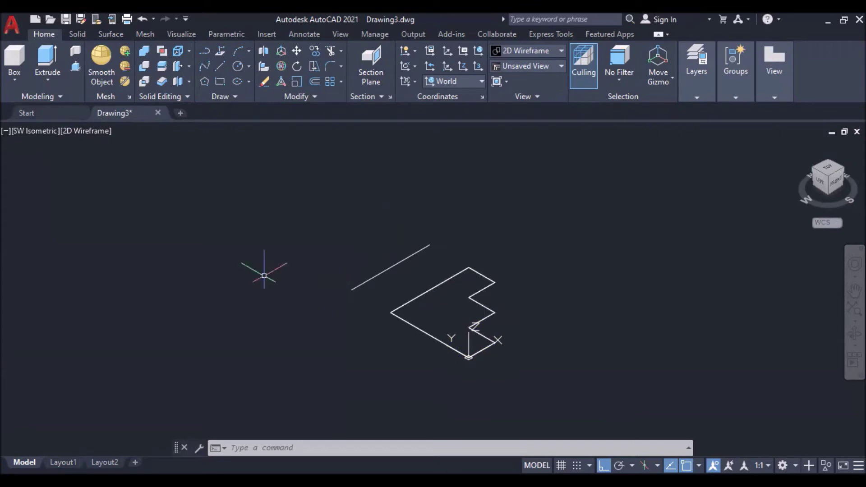
{"action": "left_click", "coordinate": [47, 82]}
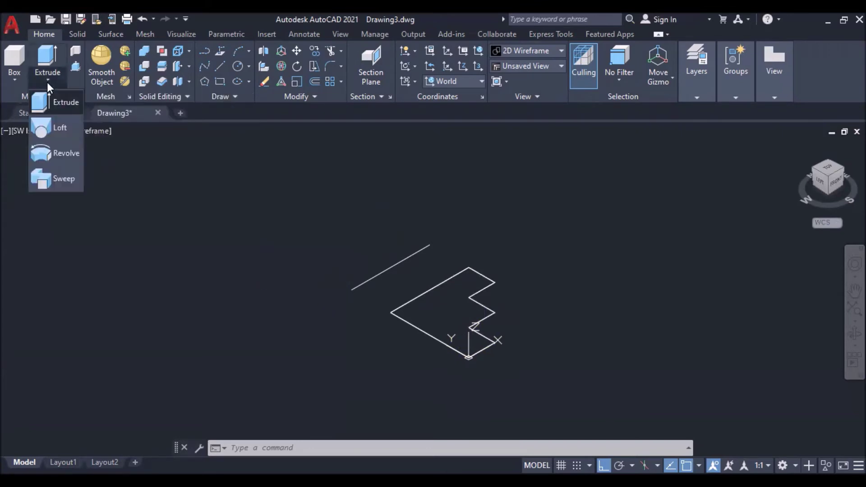
- Start Revolve and select the closed stepped polyline as the profile
{"action": "left_click", "coordinate": [55, 155]}
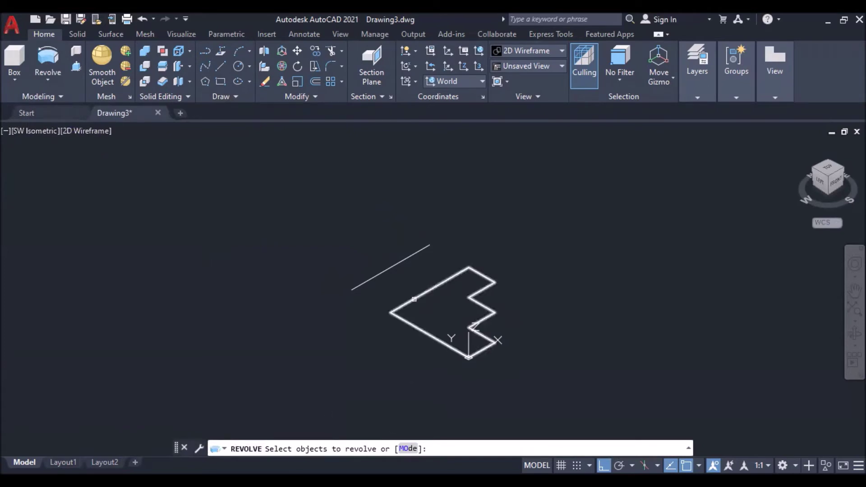
{"action": "left_click", "coordinate": [414, 299]}
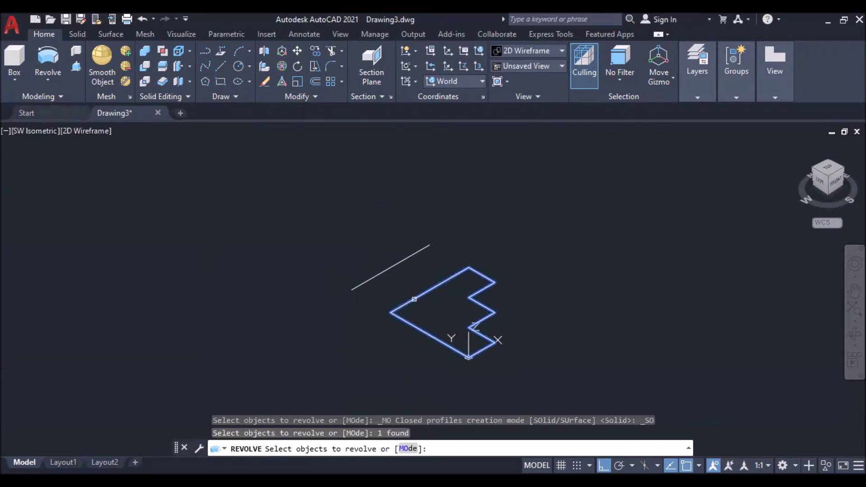
{"action": "key", "text": "Return"}
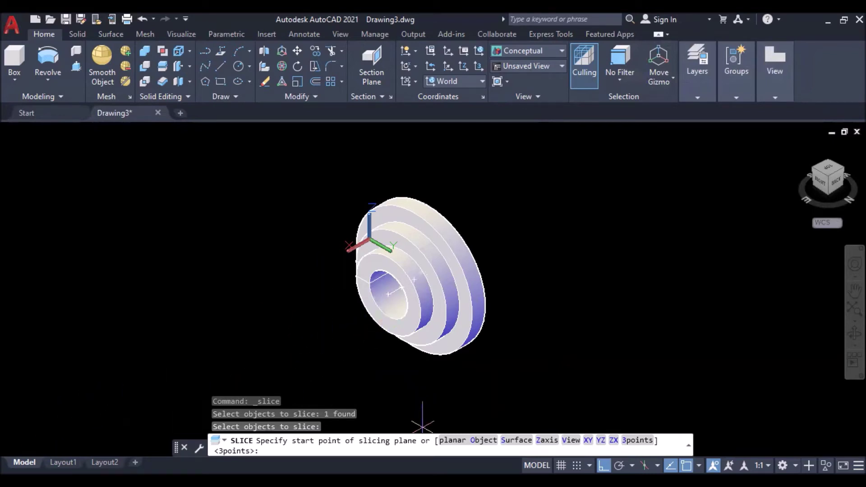
- Slice the pulley along the ZX plane through its axis, keeping both halves
{"action": "left_click", "coordinate": [613, 440]}
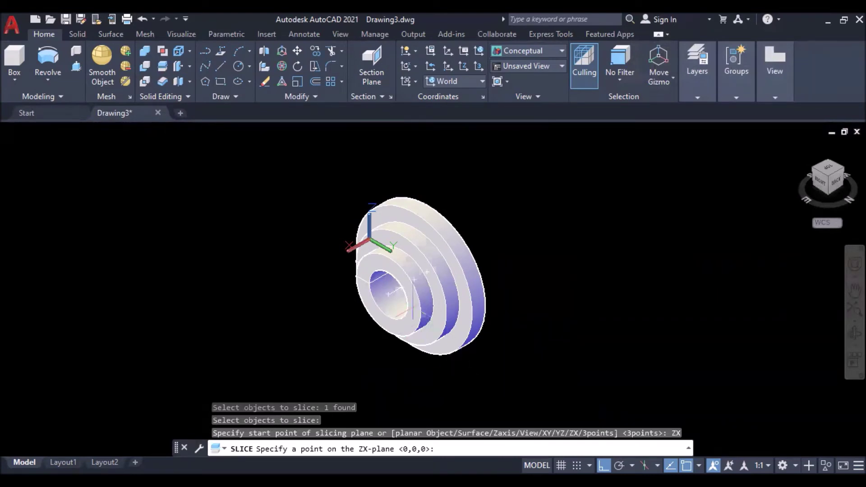
{"action": "left_click", "coordinate": [388, 294]}
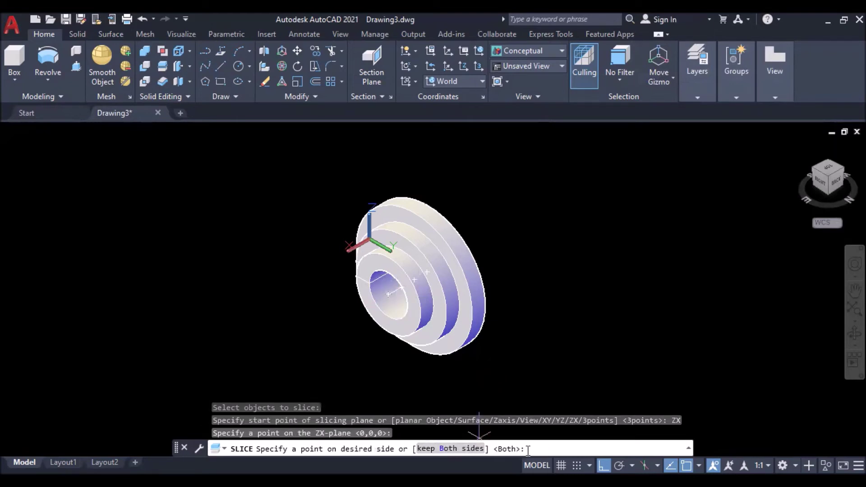
{"action": "key", "text": "Return"}
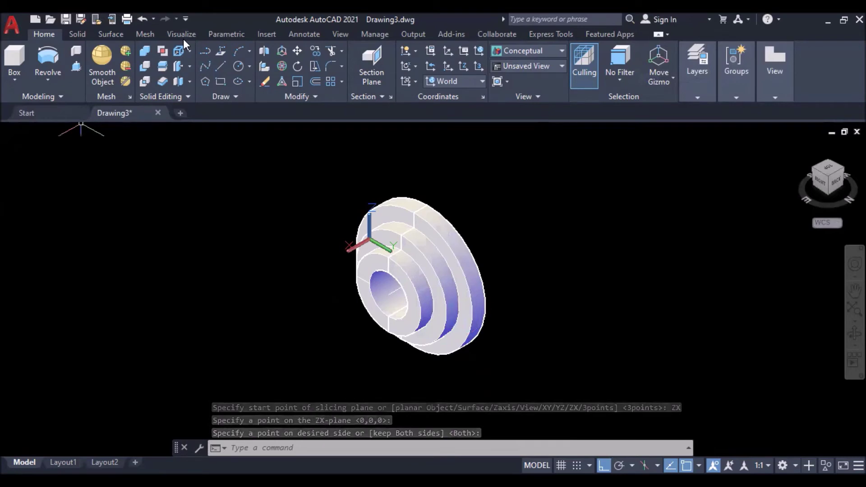
- Start MOVE and select one pulley half
{"action": "left_click", "coordinate": [303, 49]}
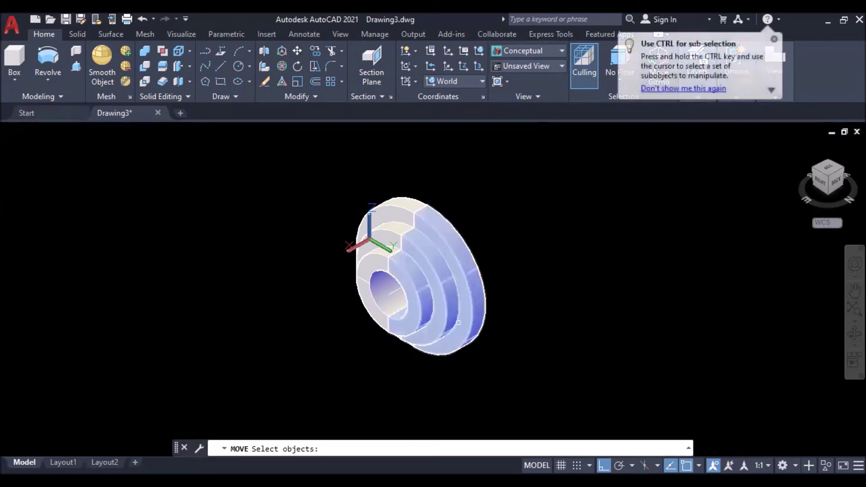
{"action": "left_click", "coordinate": [458, 322]}
{"action": "key", "text": "Return"}
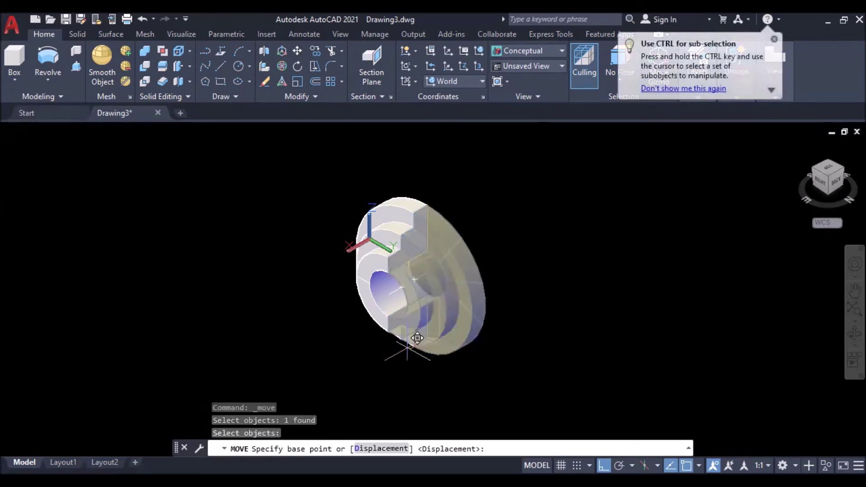
- Move the selected pulley half off to the upper right
{"action": "left_click", "coordinate": [416, 337]}
{"action": "left_click", "coordinate": [528, 280]}
{"action": "scroll", "coordinate": [419, 297], "scroll_direction": "up", "scroll_amount": 3}
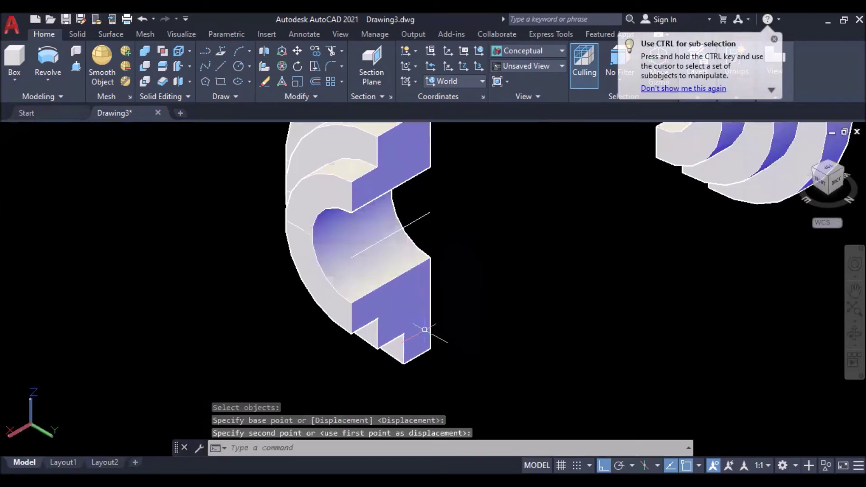
{"action": "scroll", "coordinate": [418, 297], "scroll_direction": "down", "scroll_amount": 3}
- Color the left pulley half red and deselect it
{"action": "left_click", "coordinate": [408, 289]}
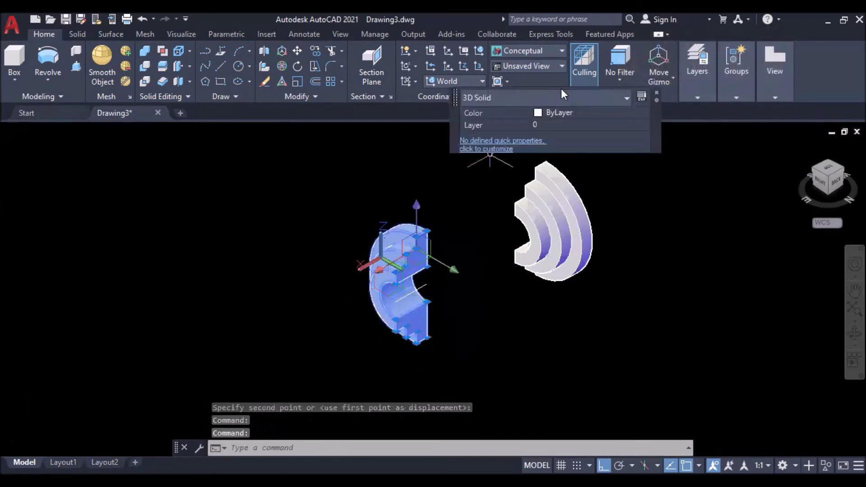
{"action": "left_click", "coordinate": [558, 111]}
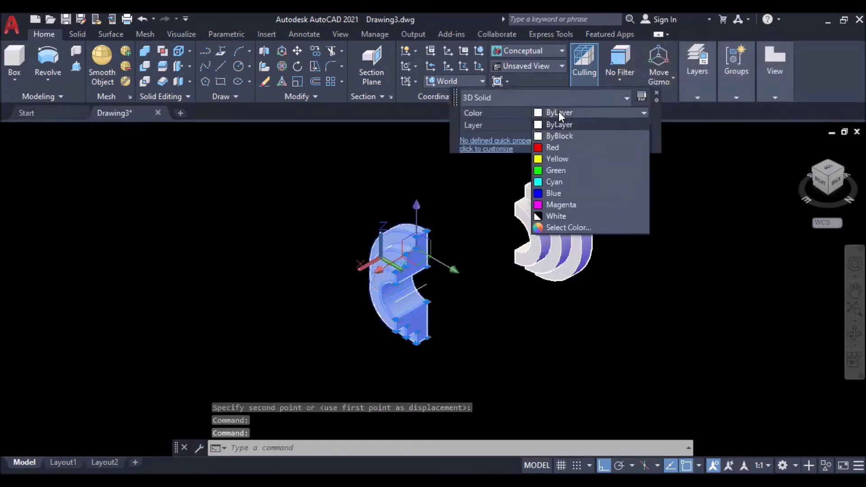
{"action": "left_click", "coordinate": [558, 143]}
{"action": "scroll", "coordinate": [405, 277], "scroll_direction": "up", "scroll_amount": 3}
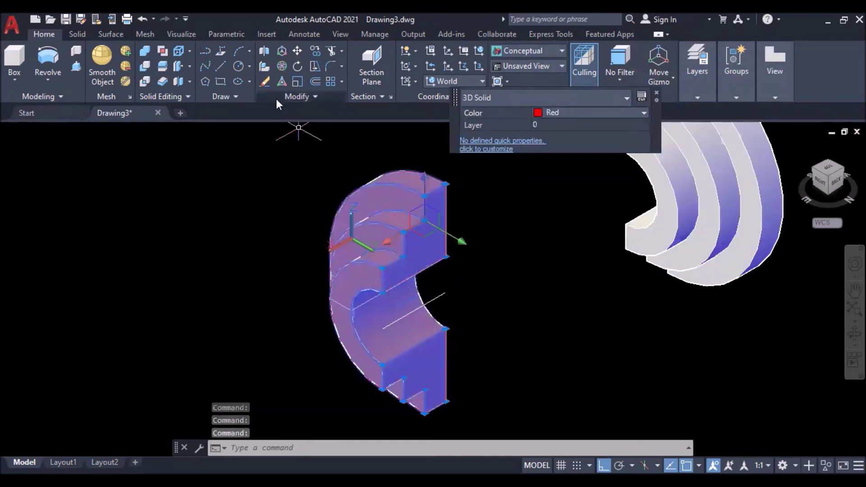
{"action": "key", "text": "Escape"}
{"action": "key", "text": "Escape"}
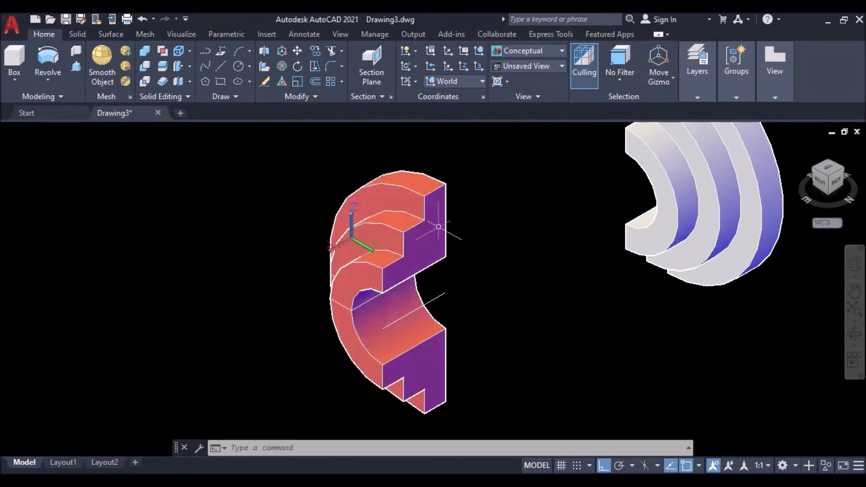
{"action": "scroll", "coordinate": [413, 256], "scroll_direction": "down", "scroll_amount": 3}
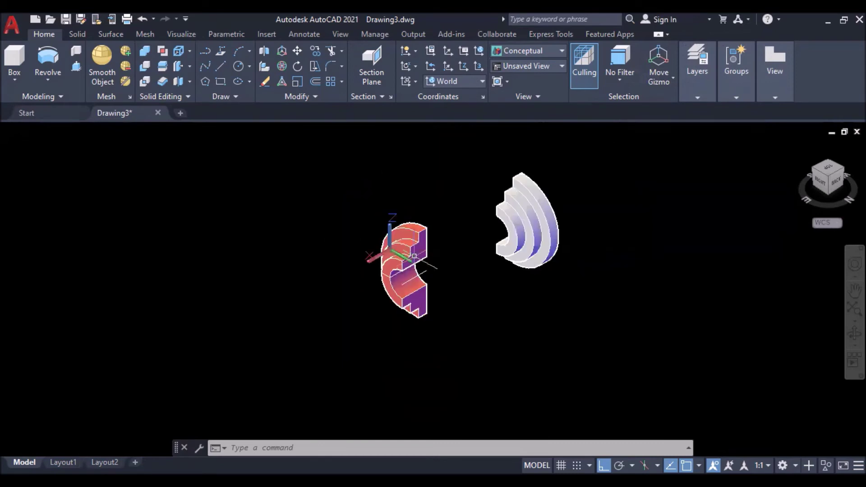
{"action": "scroll", "coordinate": [398, 280], "scroll_direction": "up", "scroll_amount": 1}
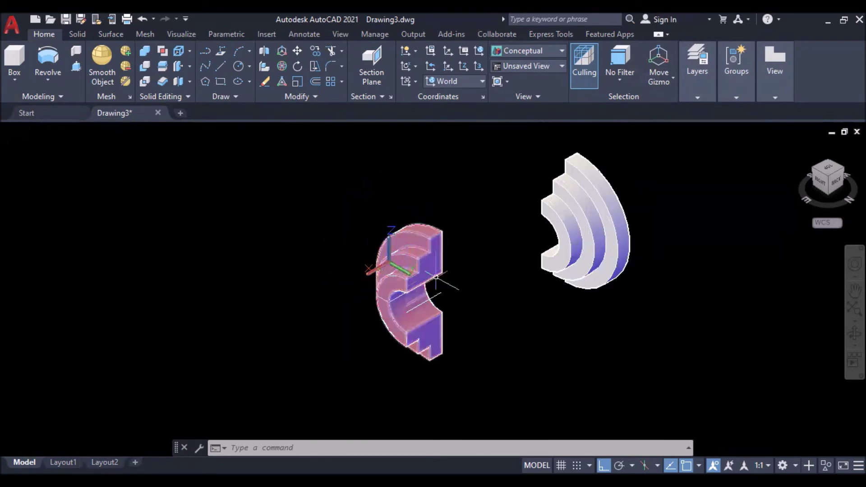
{"action": "left_click", "coordinate": [238, 67]}
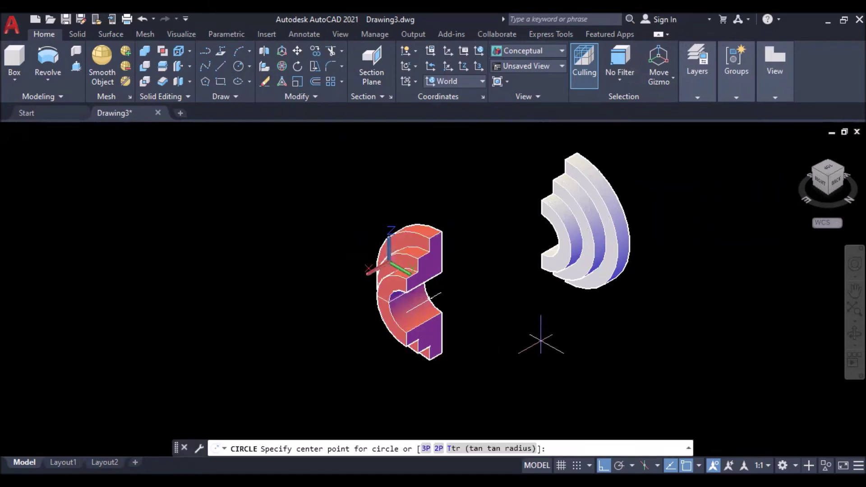
{"action": "left_click", "coordinate": [540, 341]}
{"action": "left_click", "coordinate": [534, 317]}
{"action": "left_click", "coordinate": [605, 323]}
{"action": "left_click", "coordinate": [517, 372]}
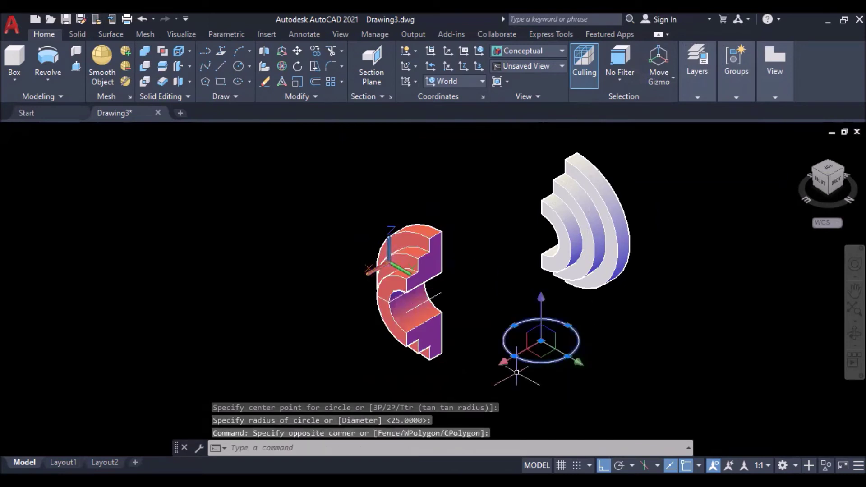
{"action": "key", "text": "Delete"}
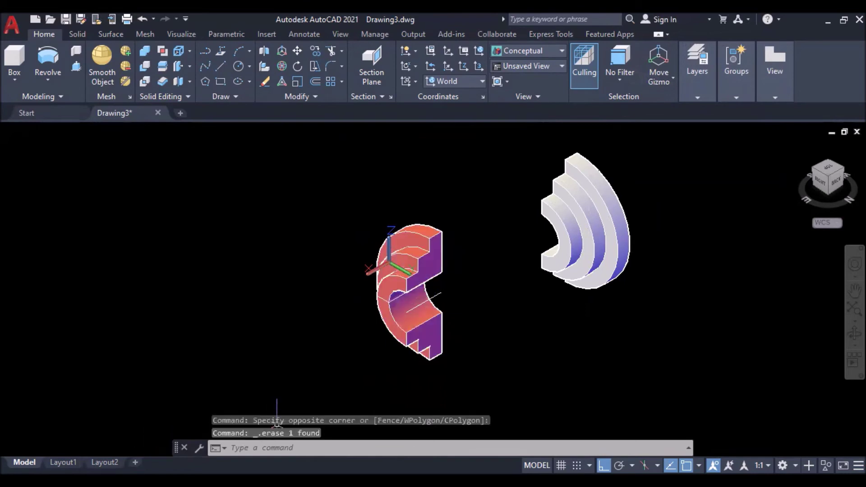
{"action": "scroll", "coordinate": [432, 259], "scroll_direction": "up", "scroll_amount": 3}
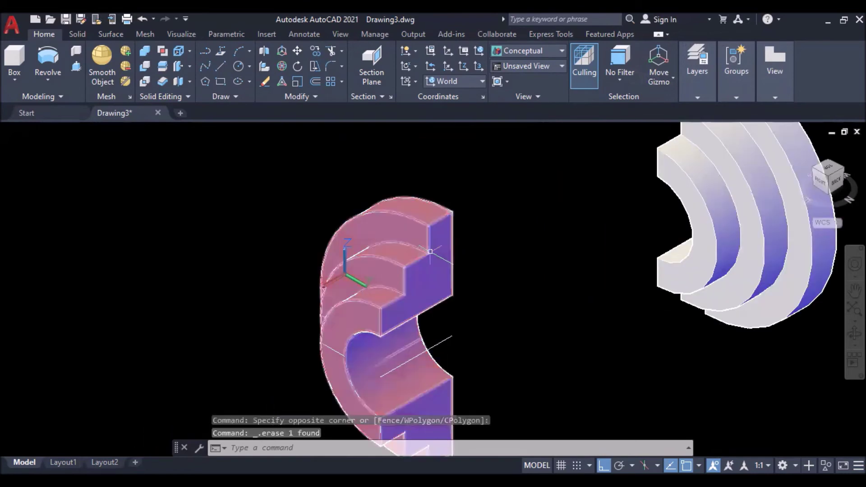
- Set a UCS origin on the red half's cut face, with the Y-axis at an edge midpoint
{"action": "left_click", "coordinate": [480, 67]}
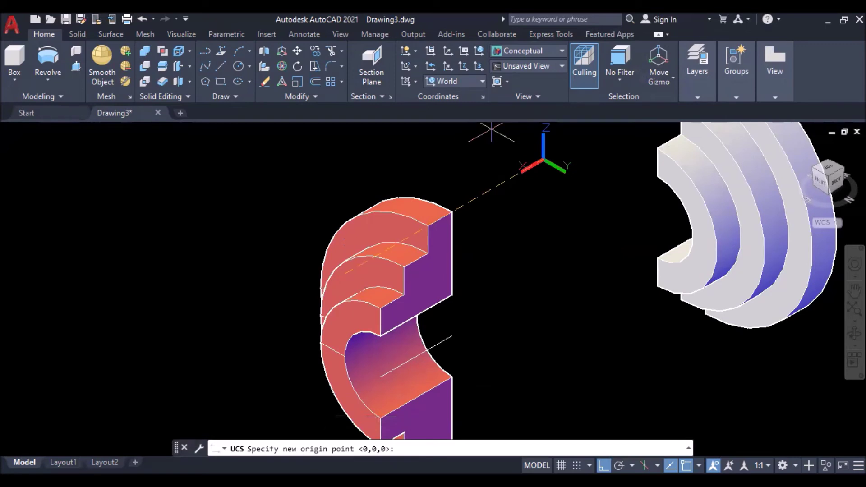
{"action": "scroll", "coordinate": [491, 130], "scroll_direction": "down", "scroll_amount": 2}
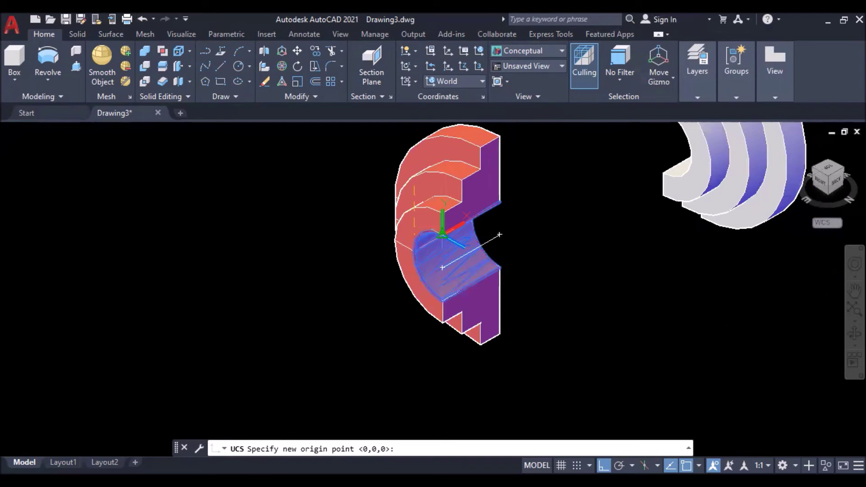
{"action": "left_click", "coordinate": [442, 233]}
{"action": "key", "text": "Return"}
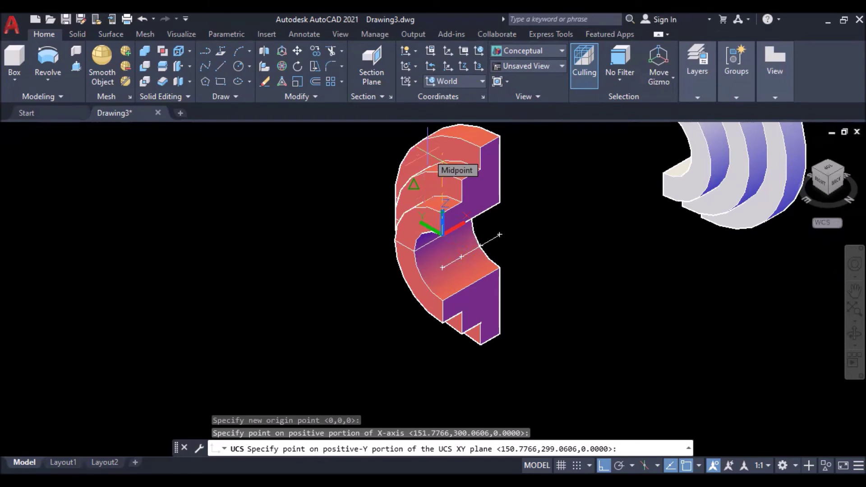
{"action": "left_click", "coordinate": [429, 155]}
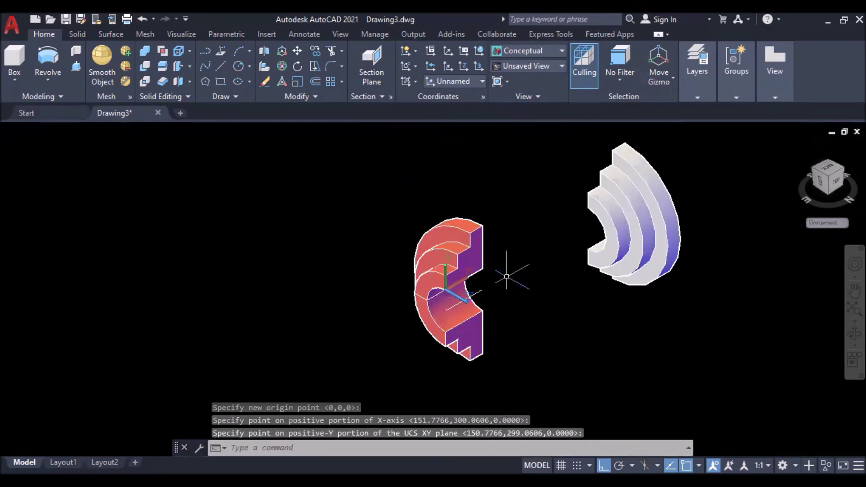
{"action": "scroll", "coordinate": [491, 311], "scroll_direction": "up", "scroll_amount": 2}
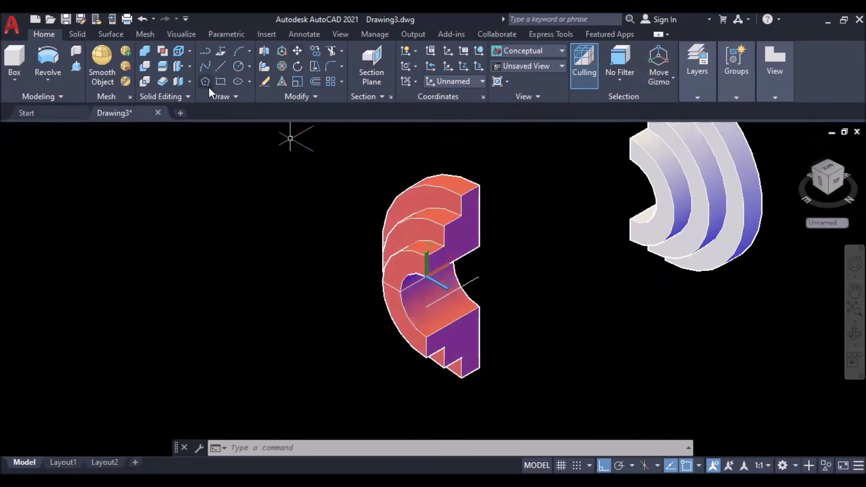
{"action": "left_click", "coordinate": [249, 68]}
- Cancel a half-started circle and launch Hatch from the expanded Draw panel
{"action": "left_click", "coordinate": [258, 87]}
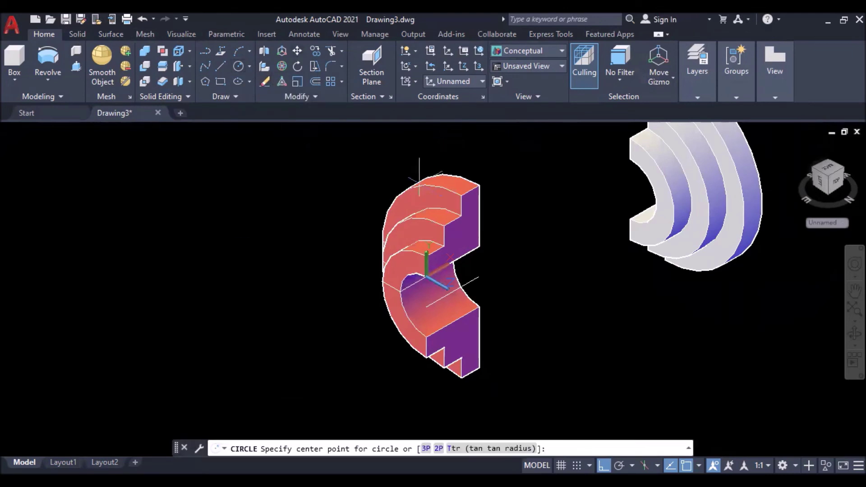
{"action": "left_click", "coordinate": [478, 246]}
{"action": "key", "text": "Escape"}
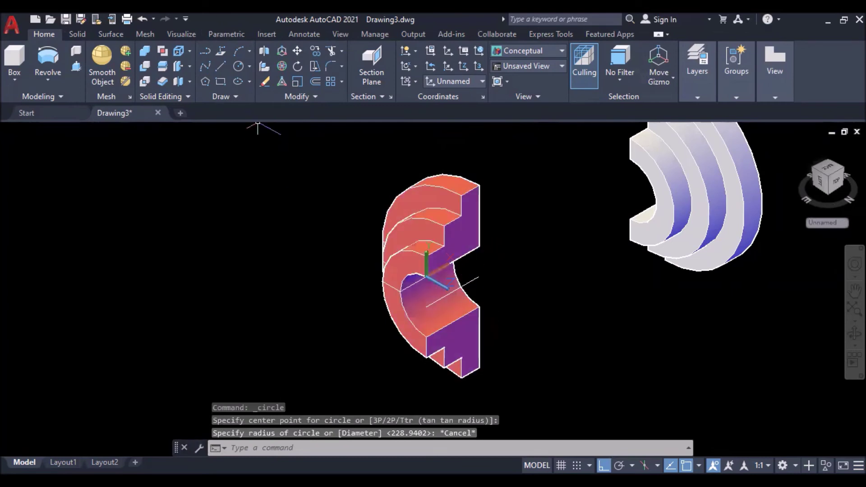
{"action": "left_click", "coordinate": [236, 96]}
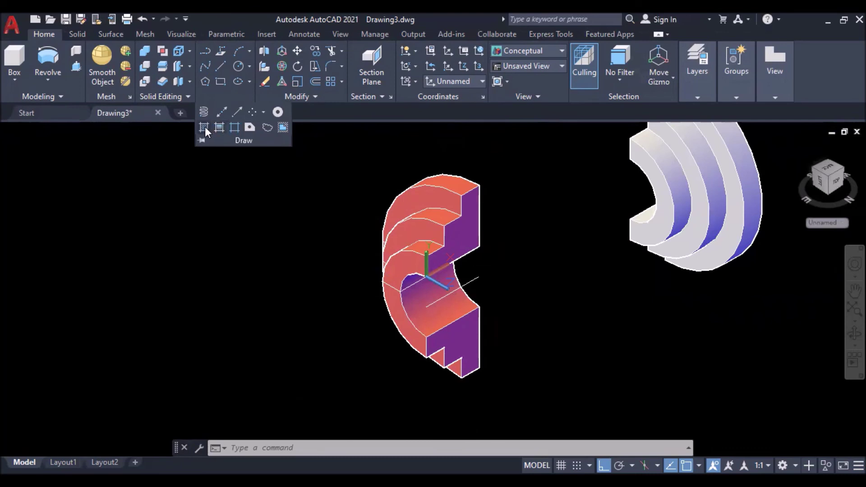
{"action": "left_click", "coordinate": [204, 127]}
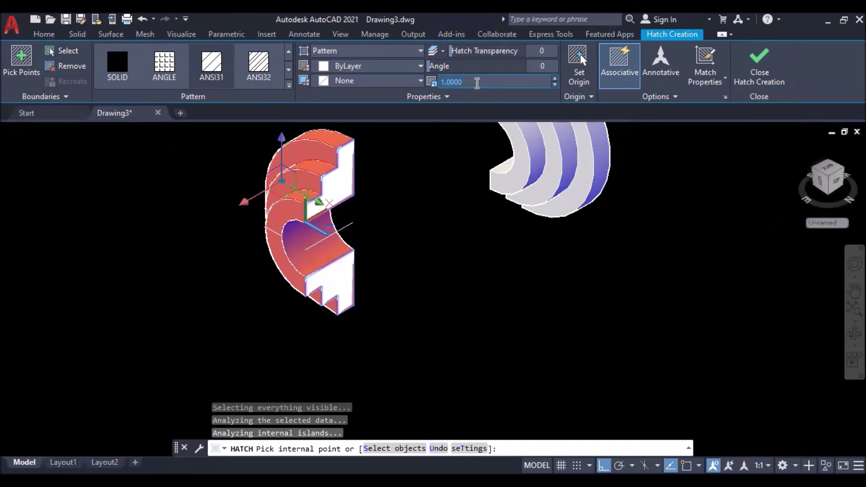
- Give the hatch scale 40 and colour it yellow, then Blue
{"action": "type", "text": "40"}
{"action": "key", "text": "Return"}
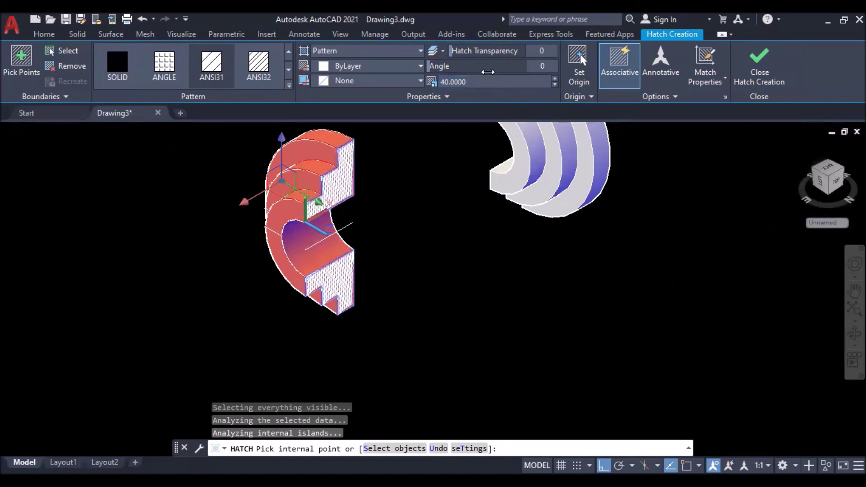
{"action": "left_click", "coordinate": [366, 66]}
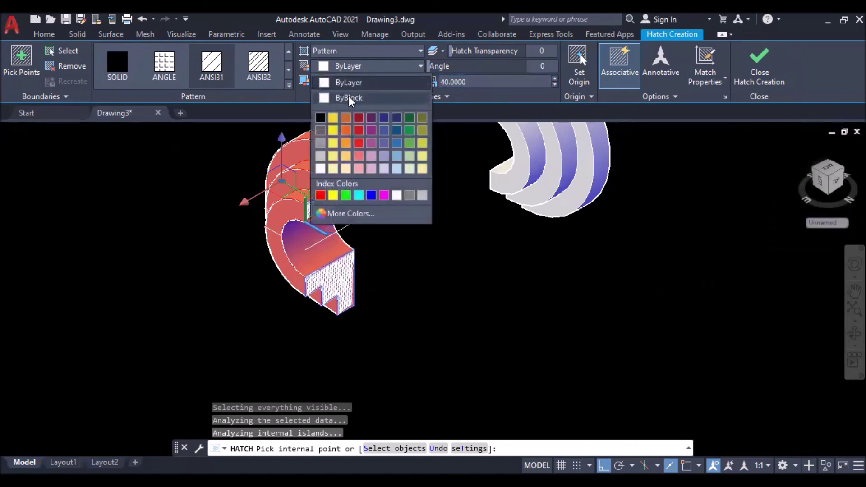
{"action": "left_click", "coordinate": [334, 120]}
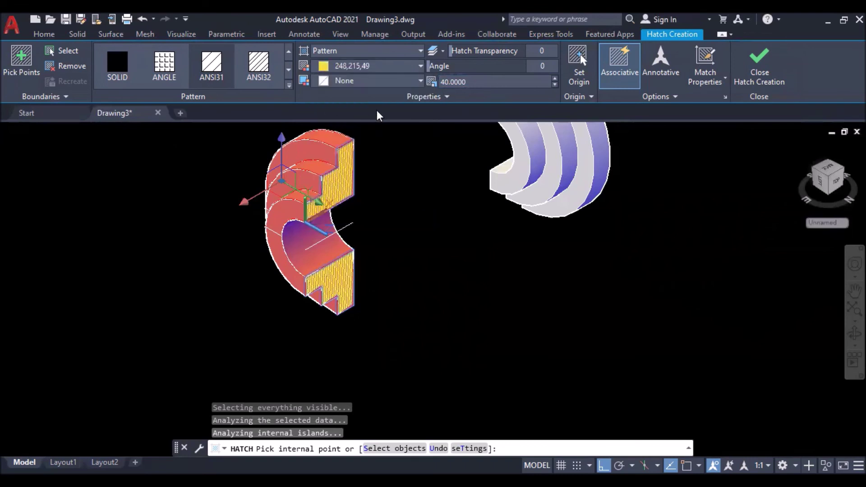
{"action": "left_click", "coordinate": [377, 67]}
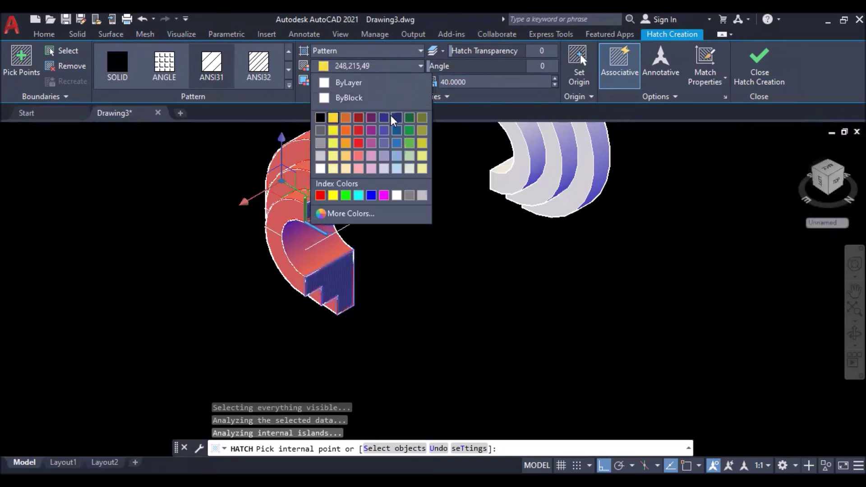
{"action": "left_click", "coordinate": [370, 195]}
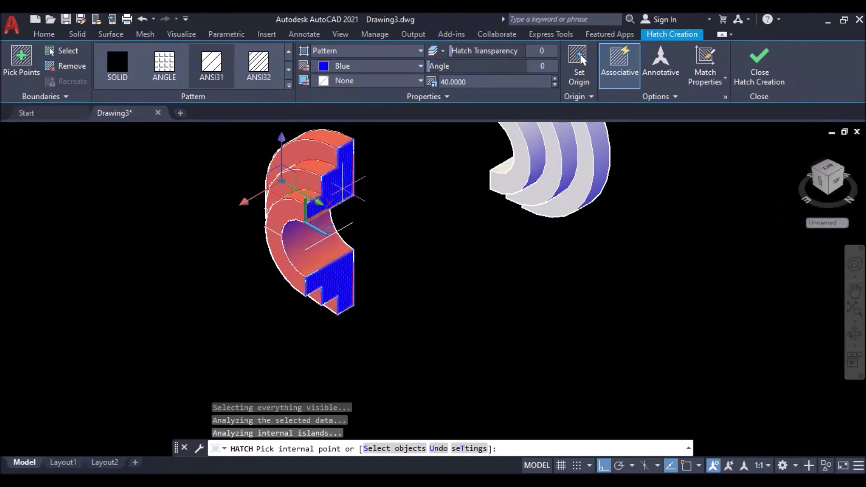
- Change the hatch scale to 80 and finish the blue hatch on the cut faces
{"action": "scroll", "coordinate": [361, 178], "scroll_direction": "up", "scroll_amount": 1}
{"action": "scroll", "coordinate": [363, 174], "scroll_direction": "up", "scroll_amount": 3}
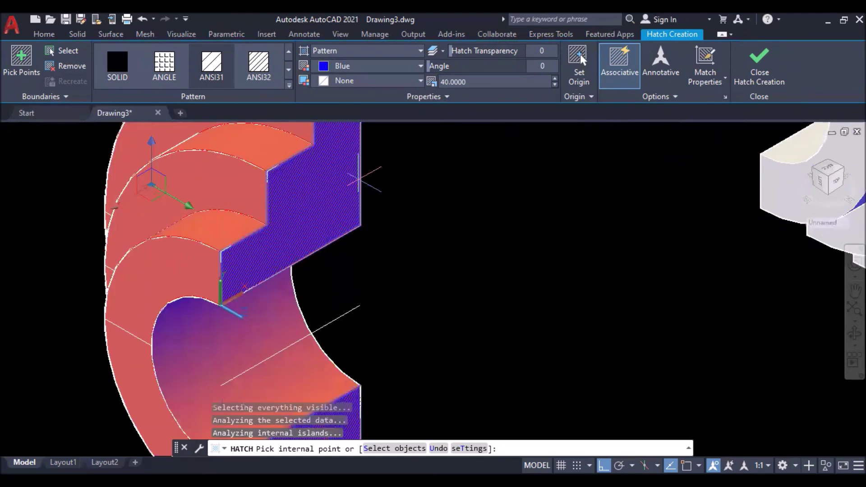
{"action": "scroll", "coordinate": [363, 174], "scroll_direction": "down", "scroll_amount": 4}
{"action": "left_click", "coordinate": [468, 83]}
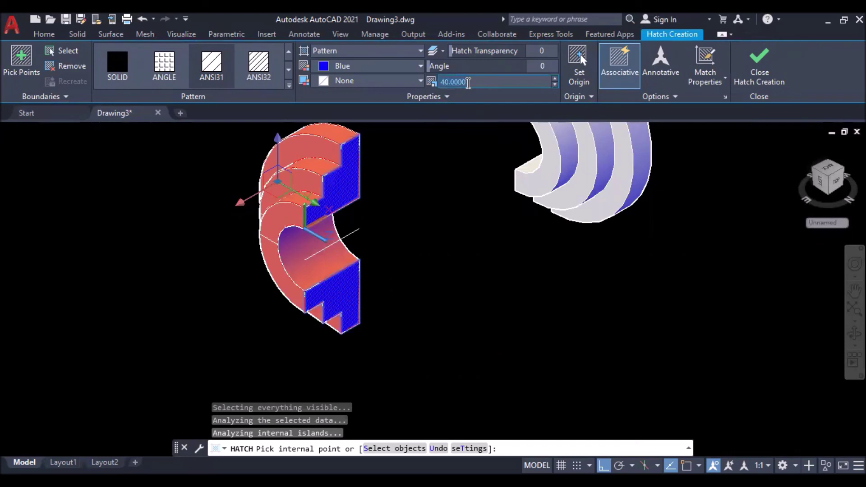
{"action": "type", "text": "80"}
{"action": "key", "text": "Return"}
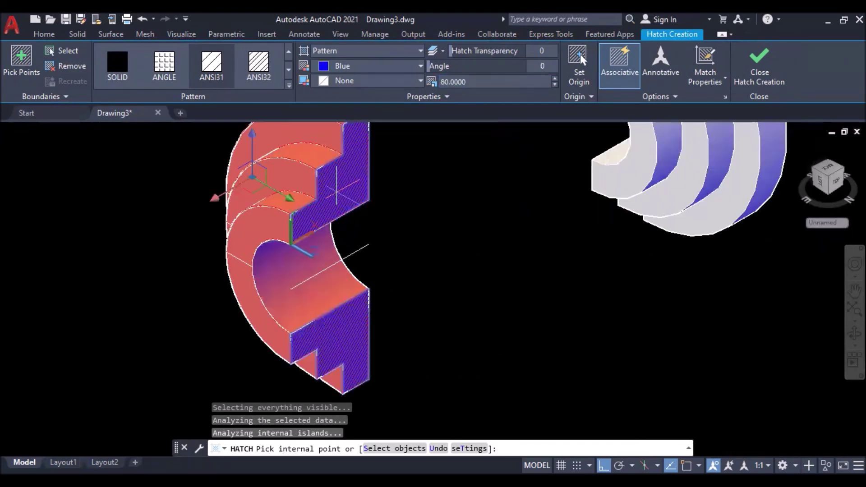
{"action": "scroll", "coordinate": [335, 191], "scroll_direction": "up", "scroll_amount": 3}
{"action": "scroll", "coordinate": [336, 192], "scroll_direction": "down", "scroll_amount": 4}
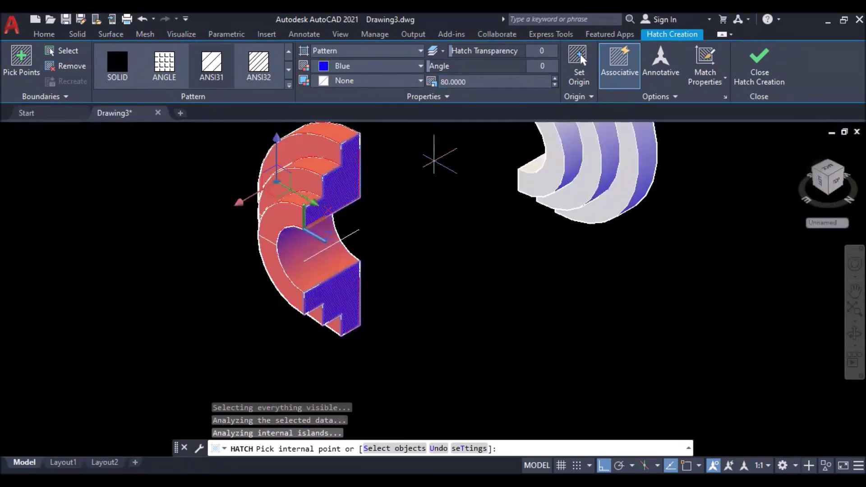
{"action": "scroll", "coordinate": [430, 176], "scroll_direction": "down", "scroll_amount": 3}
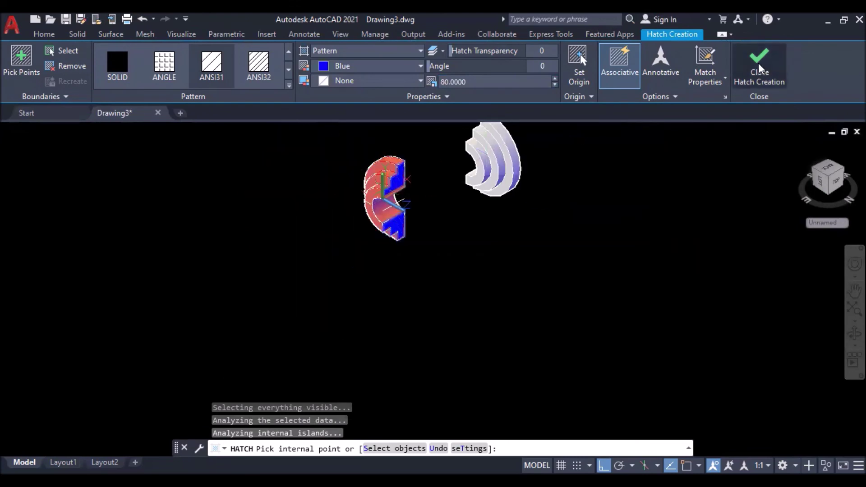
{"action": "left_click", "coordinate": [759, 69]}
{"action": "scroll", "coordinate": [417, 167], "scroll_direction": "up", "scroll_amount": 2}
{"action": "scroll", "coordinate": [414, 167], "scroll_direction": "up", "scroll_amount": 3}
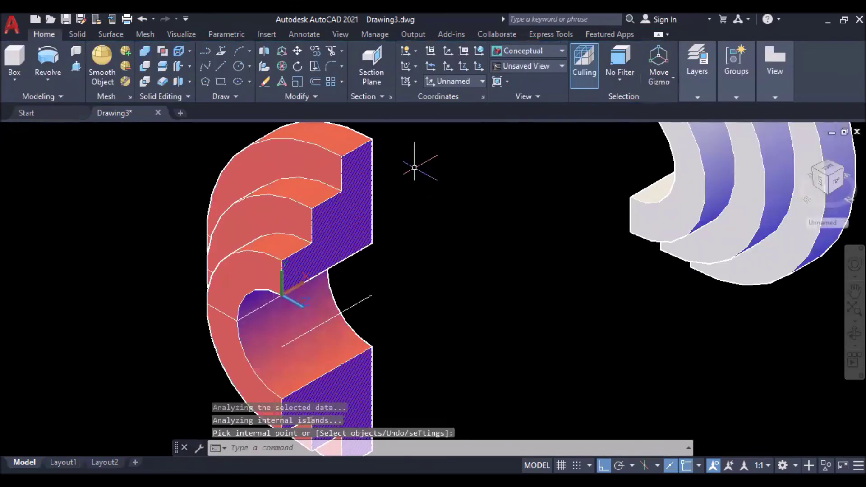
{"action": "scroll", "coordinate": [414, 168], "scroll_direction": "down", "scroll_amount": 3}
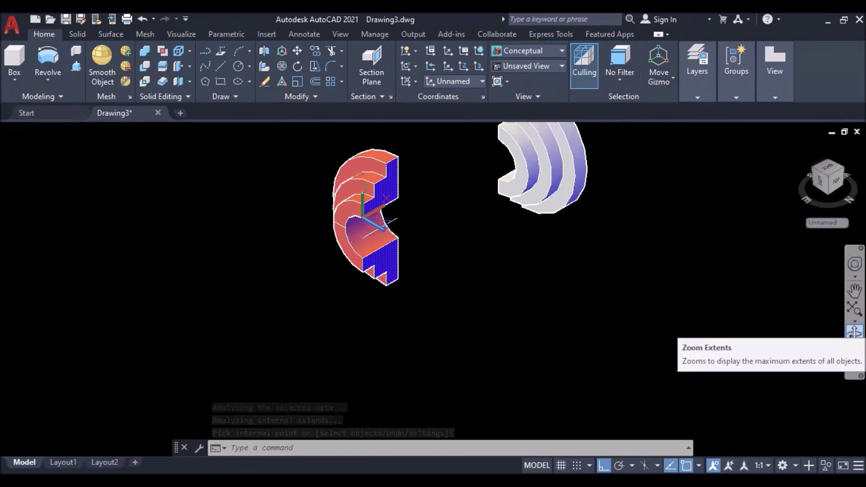
{"action": "mouse_move", "coordinate": [539, 253]}
{"action": "middle_mouse_down", "text": "shift"}
{"action": "mouse_move", "coordinate": [390, 241]}
{"action": "mouse_move", "coordinate": [351, 210]}
{"action": "mouse_move", "coordinate": [464, 231]}
{"action": "mouse_move", "coordinate": [376, 229]}
{"action": "mouse_move", "coordinate": [339, 168]}
{"action": "middle_mouse_up", "text": "shift"}
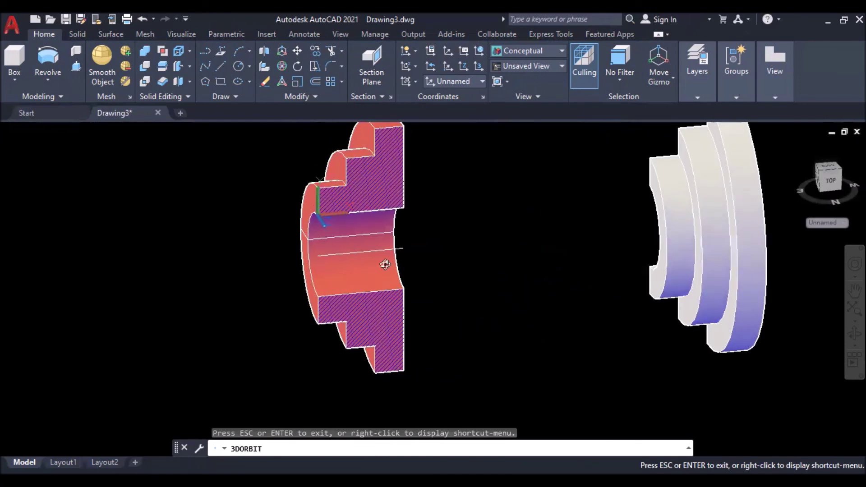